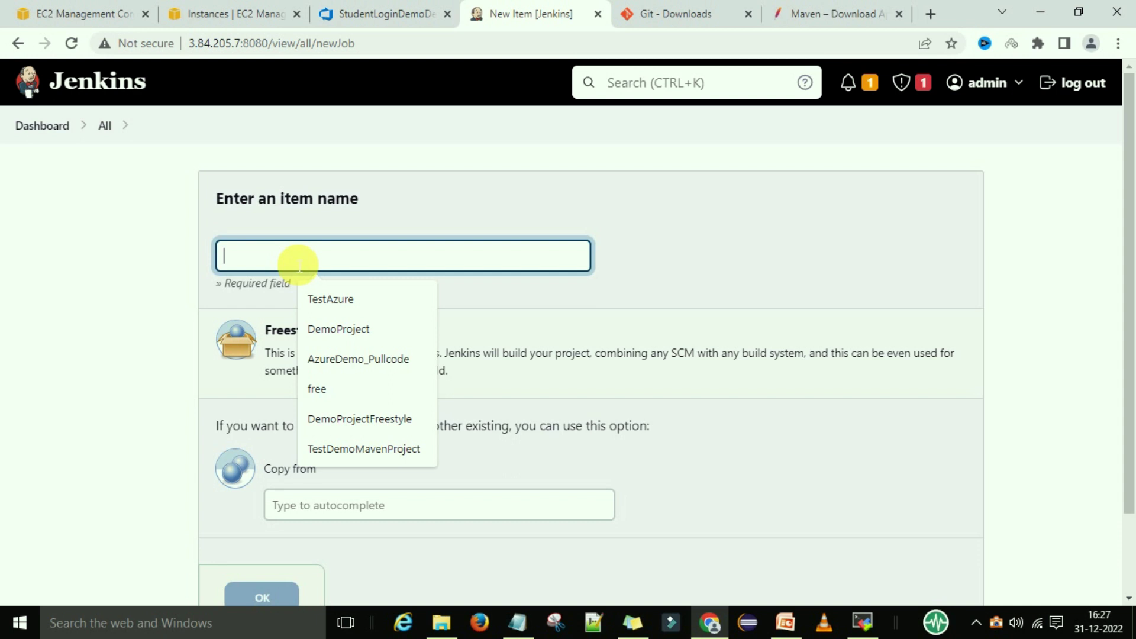
# Step: Name the new Jenkins item AzureDemo_Buildcode
pyautogui.write('Azurede')
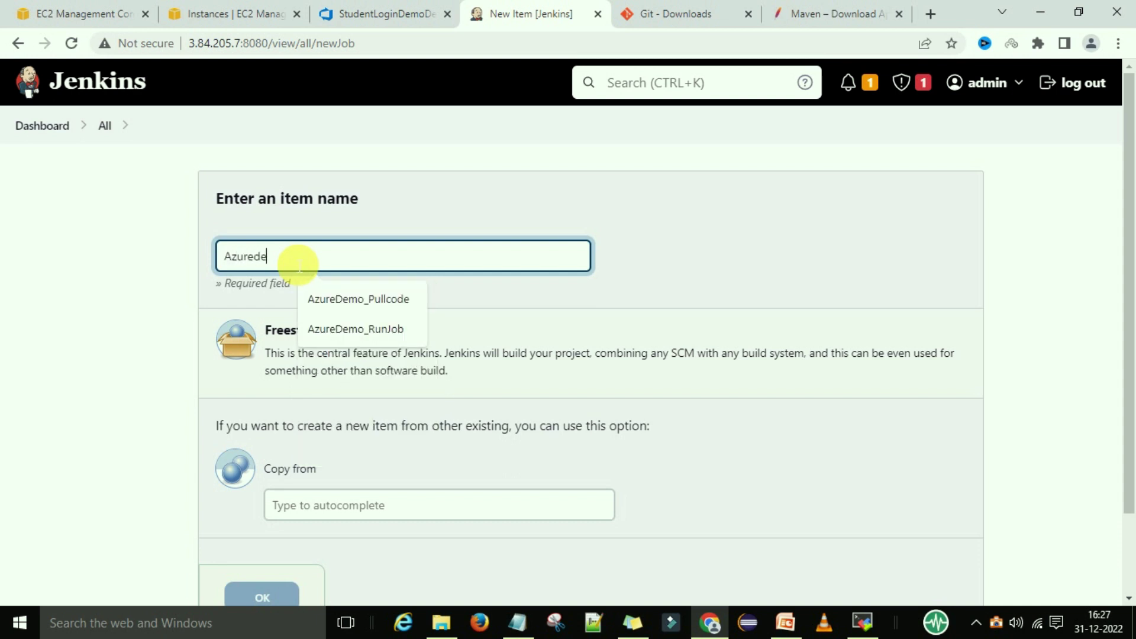
pyautogui.press('BackSpace')
pyautogui.press('BackSpace')
pyautogui.write('Demo_Buildco')
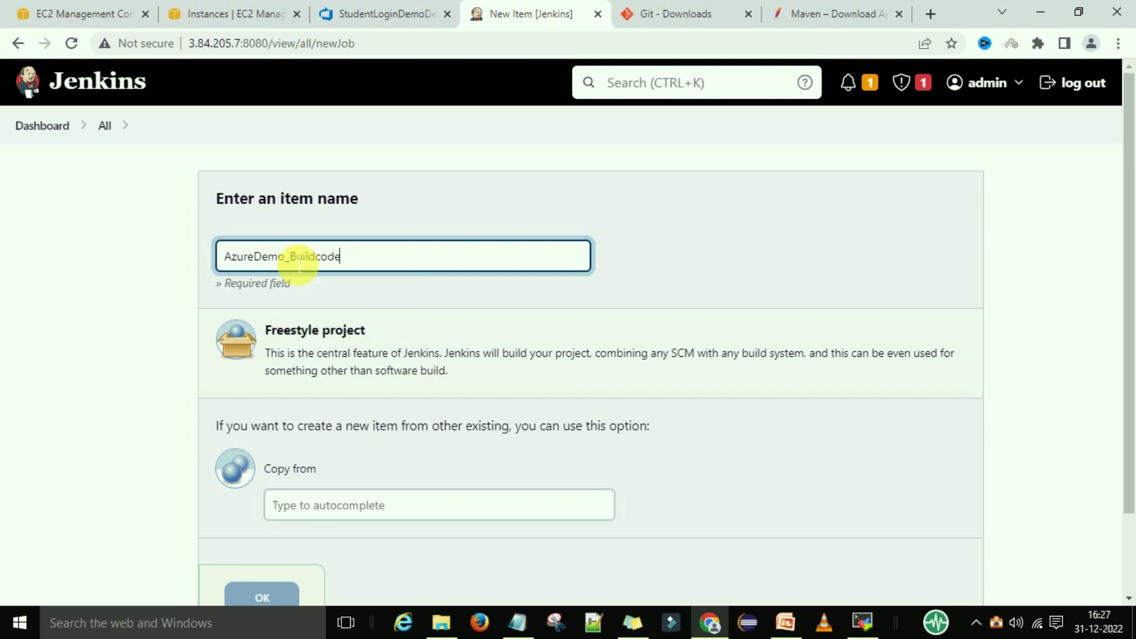
pyautogui.write('de')
pyautogui.click(354, 414)
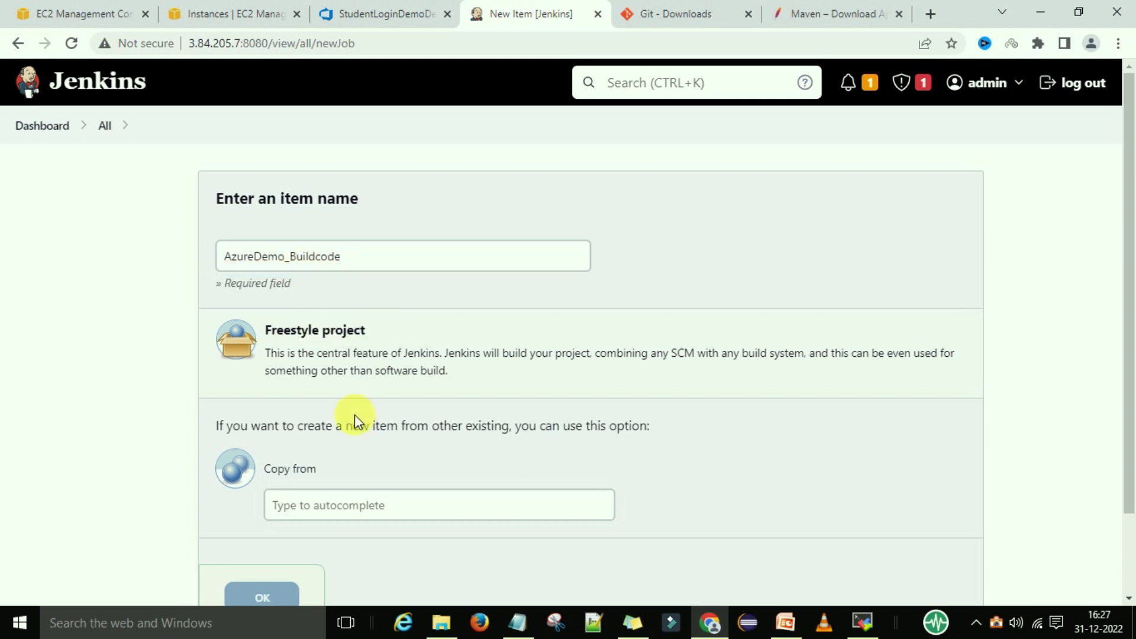
# Step: Create the new item as a copy of the existing AzureDemo_Pullcode job
pyautogui.scroll(-2, 354, 414)
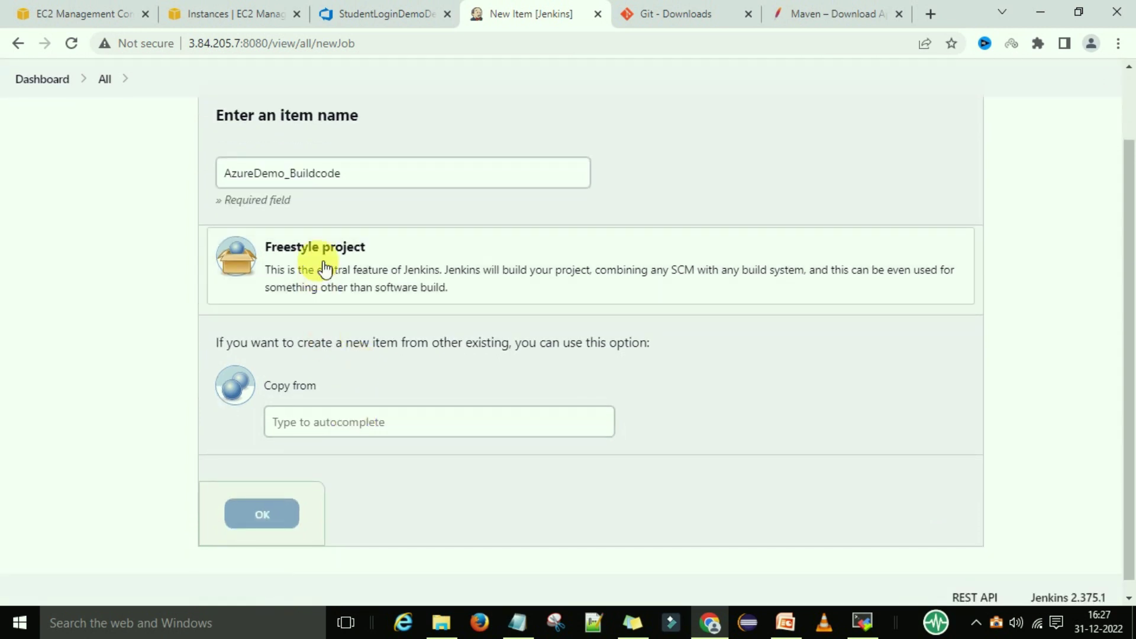
pyautogui.click(300, 428)
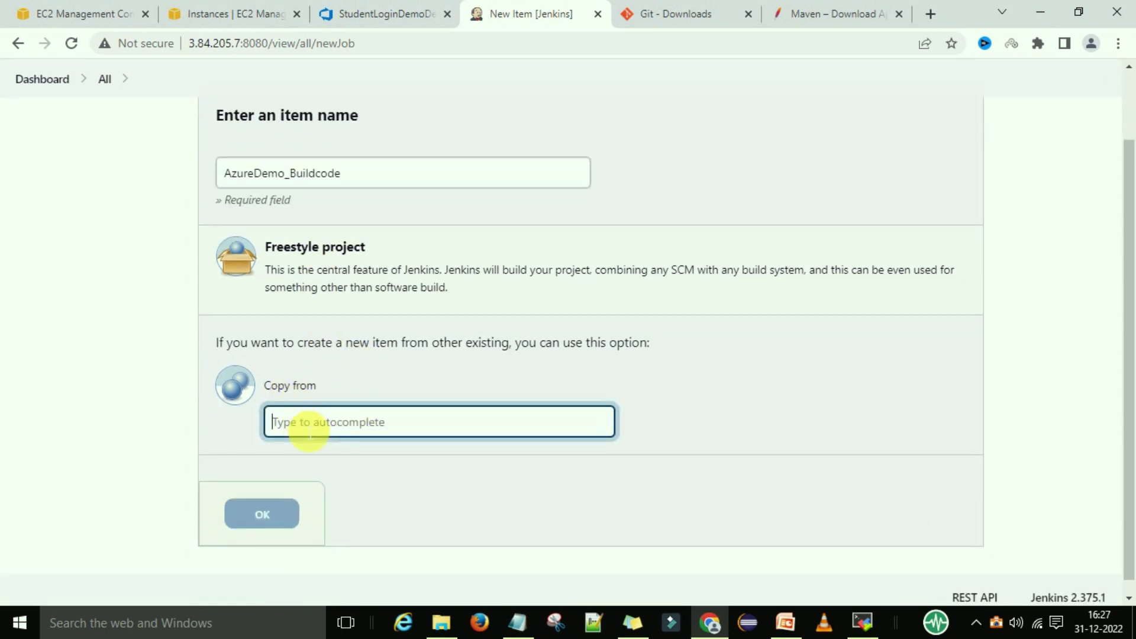
pyautogui.write('azure')
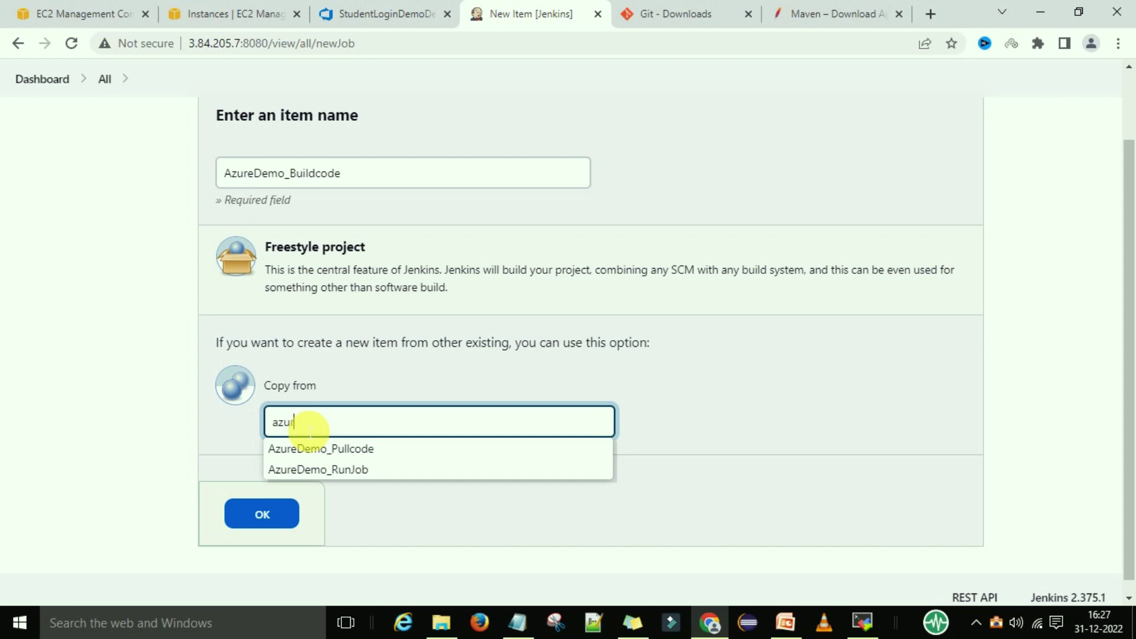
pyautogui.click(368, 454)
pyautogui.click(264, 521)
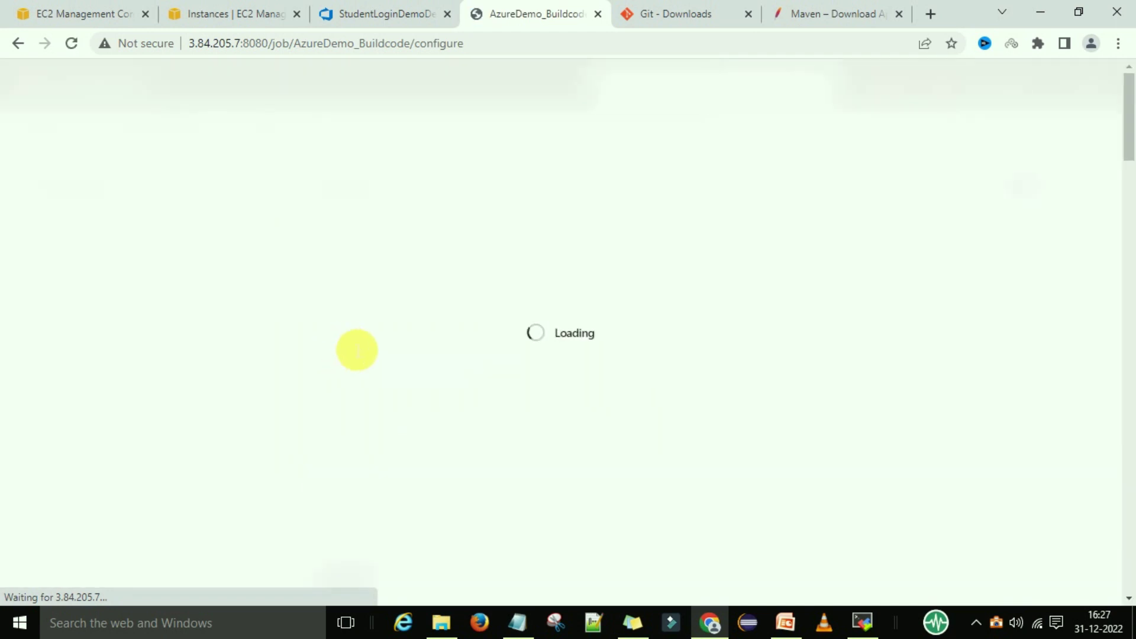
# Step: Review the copied job's Git repository, credentials, branch and build trigger settings
pyautogui.click(109, 269)
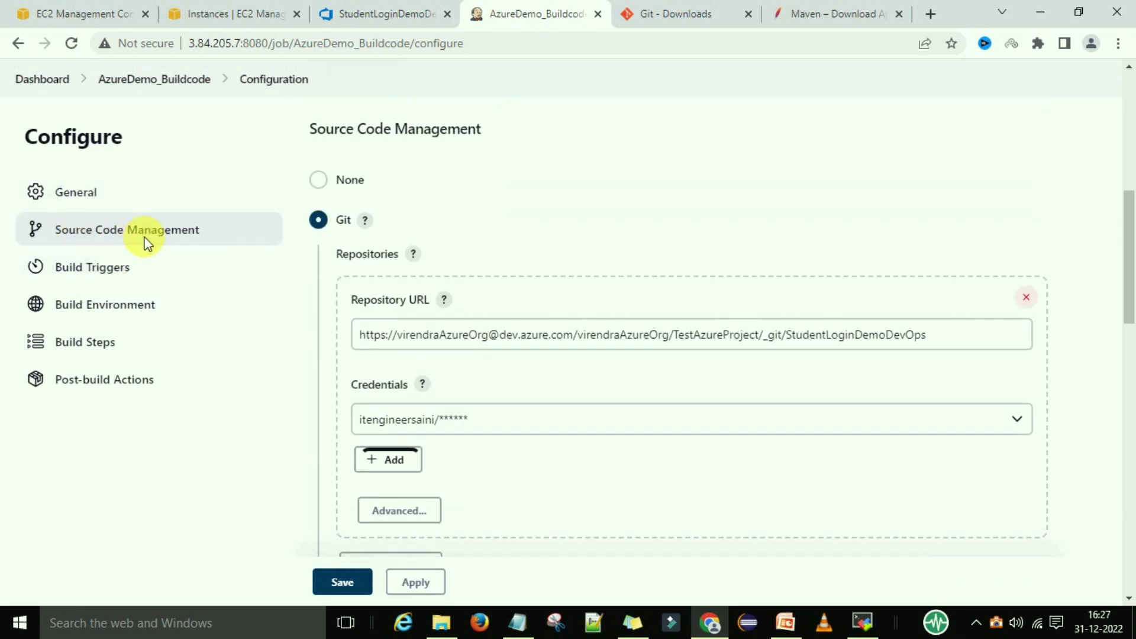
pyautogui.scroll(-1, 537, 222)
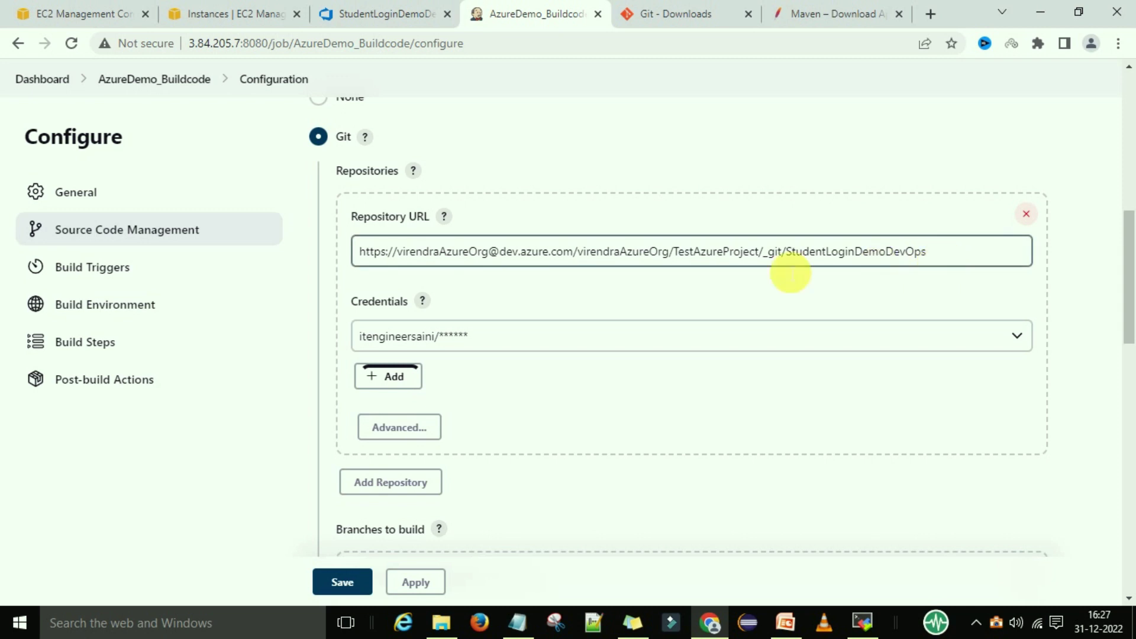
pyautogui.scroll(-1, 577, 287)
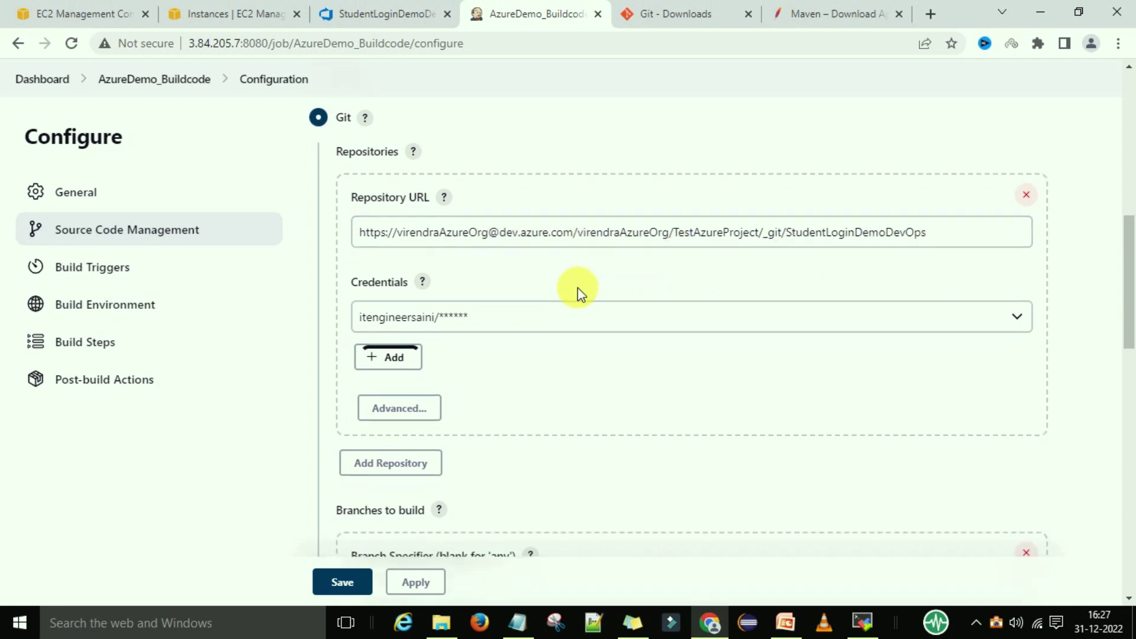
pyautogui.scroll(-3, 528, 305)
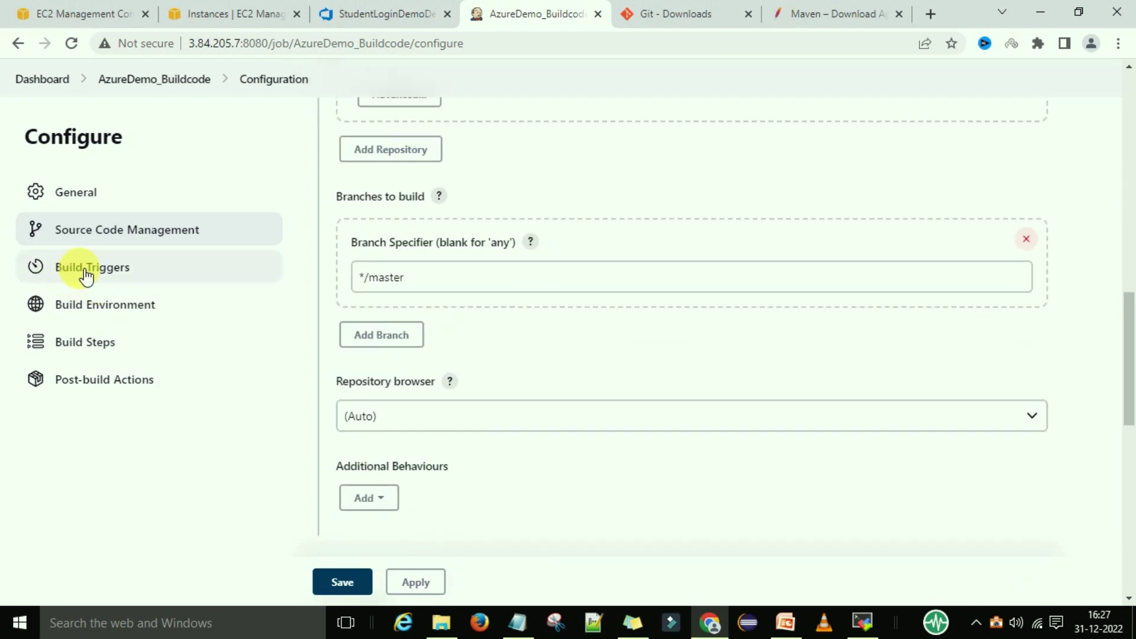
pyautogui.click(87, 275)
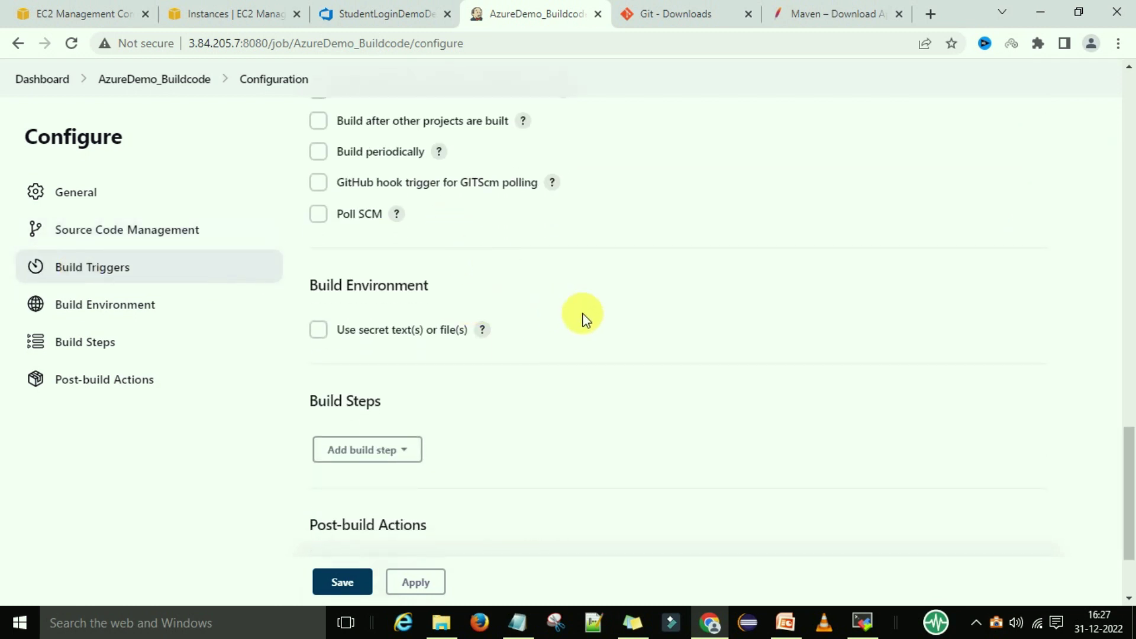
pyautogui.scroll(-3, 583, 317)
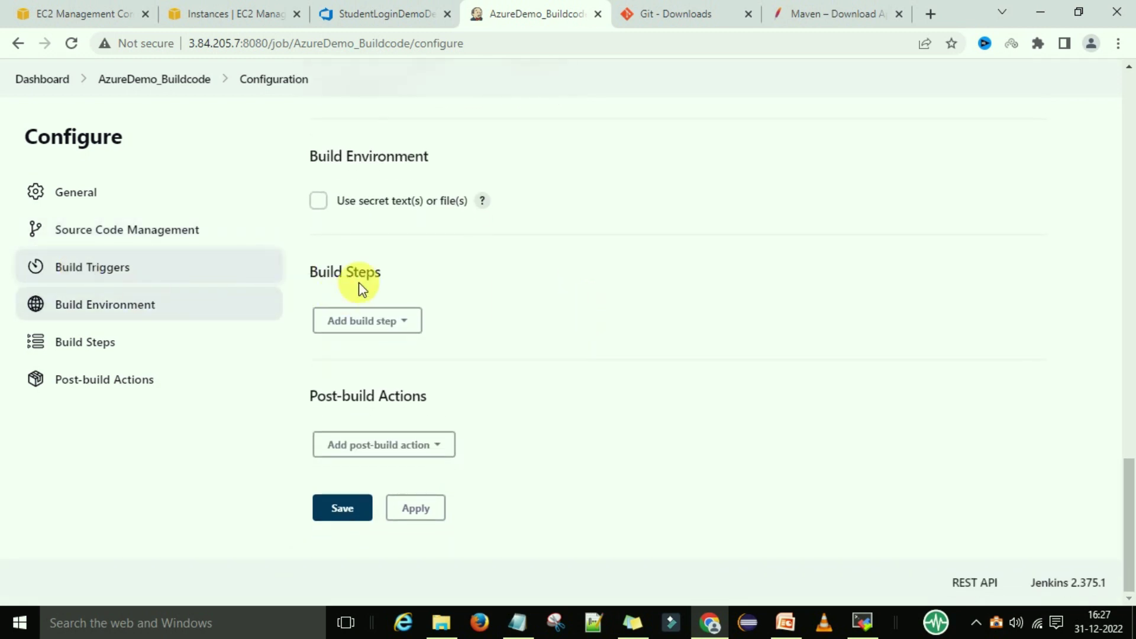
# Step: Add an "Invoke top-level Maven targets" build step and set its Maven version to maven
pyautogui.click(78, 342)
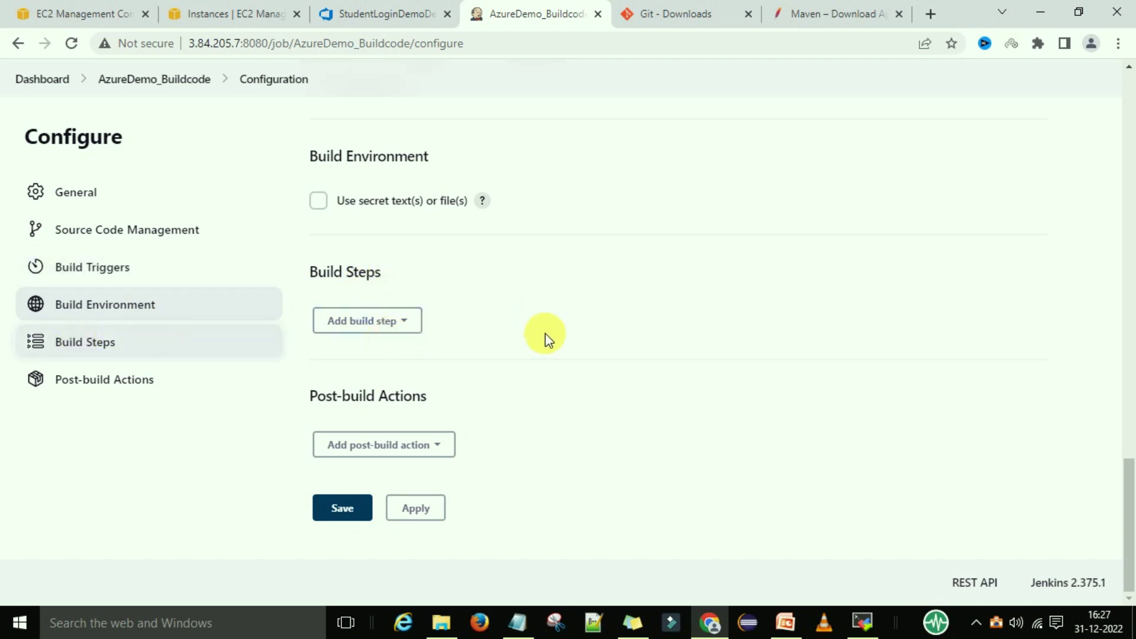
pyautogui.click(364, 329)
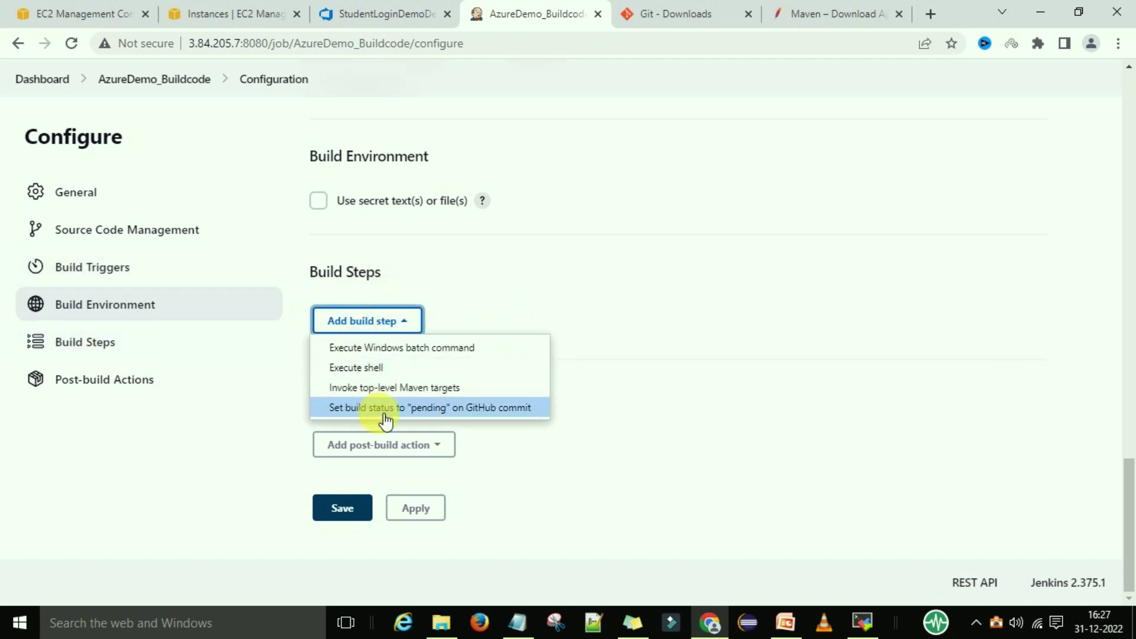
pyautogui.click(426, 389)
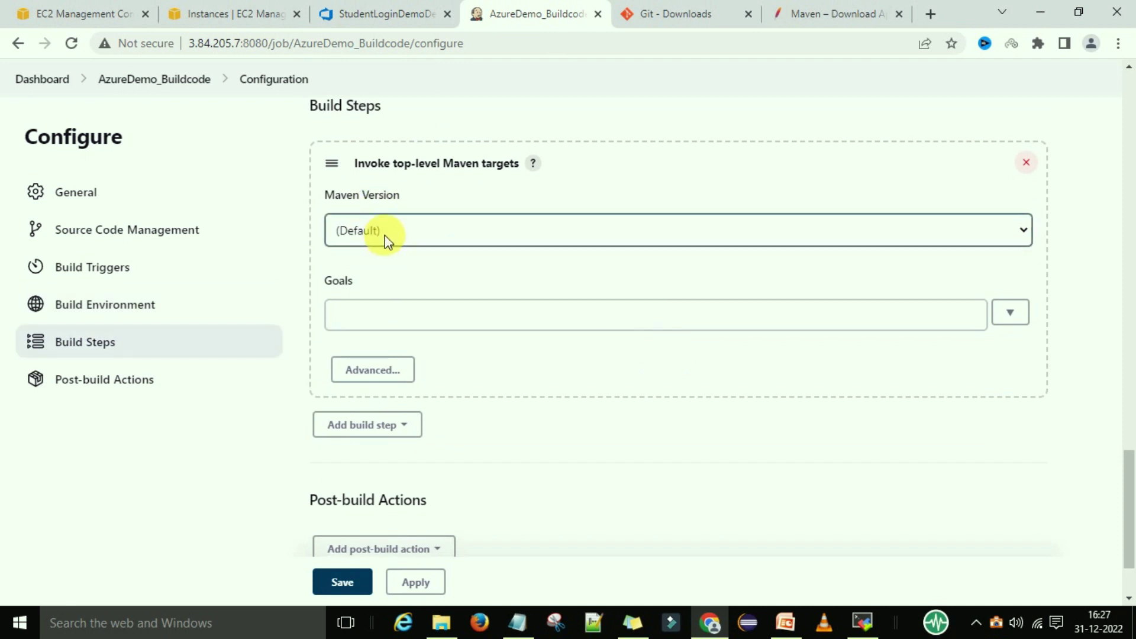
pyautogui.click(393, 235)
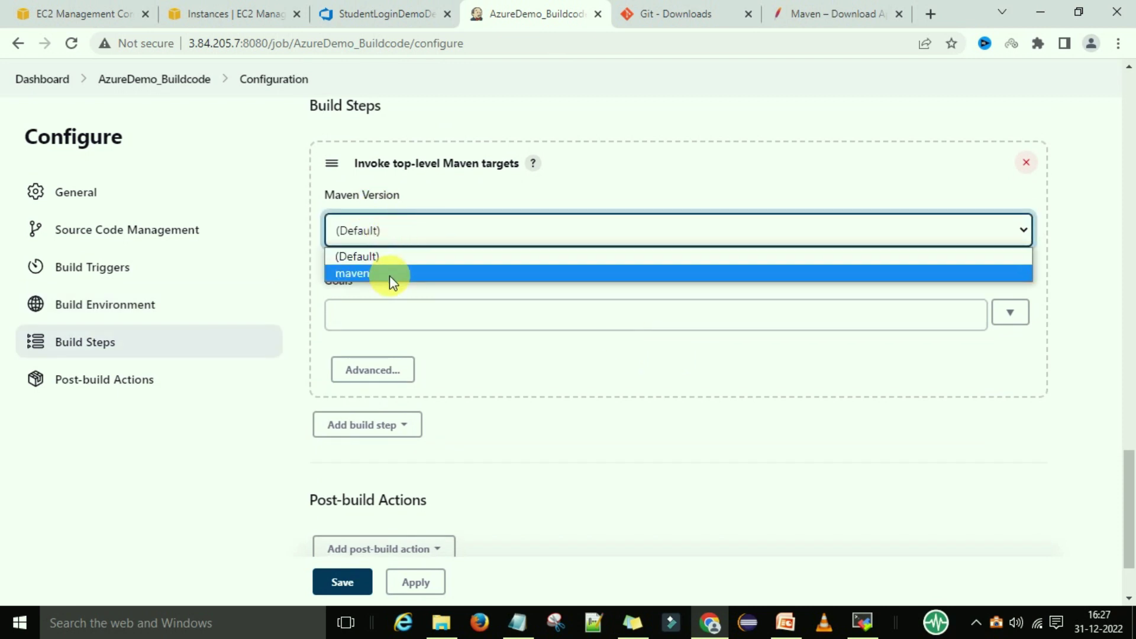
pyautogui.click(428, 275)
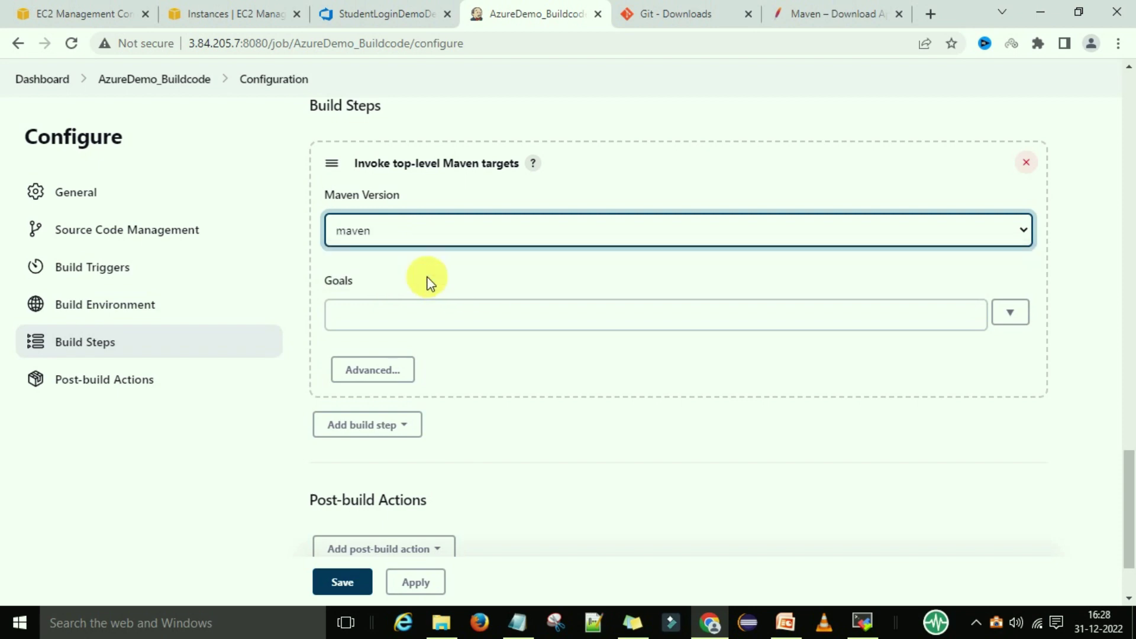
pyautogui.click(423, 283)
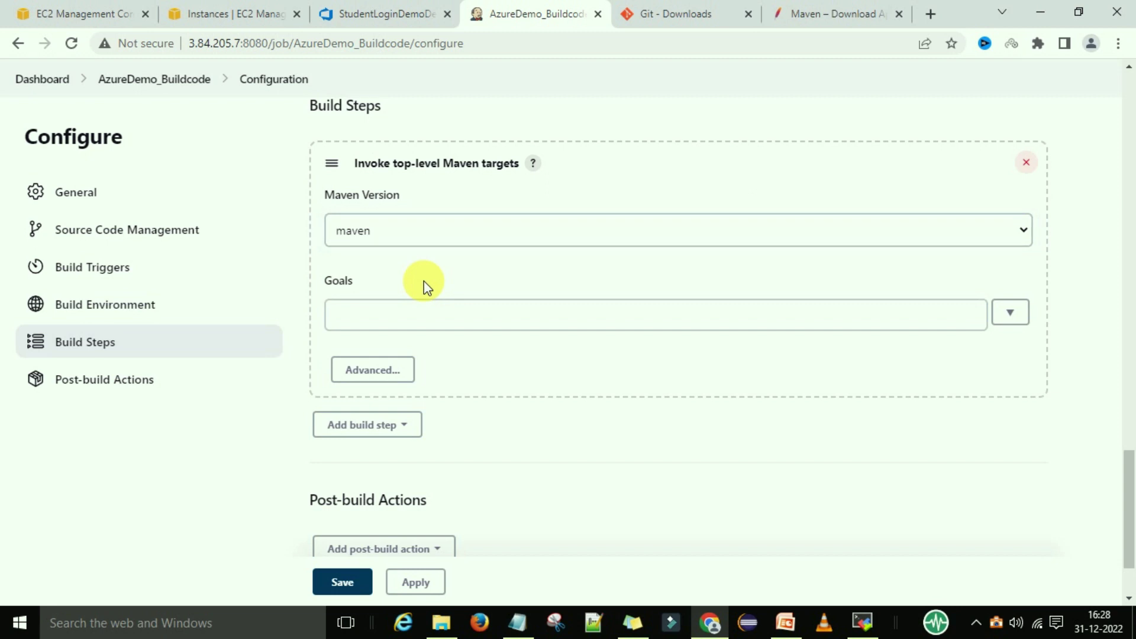
# Step: Set the Maven build step's goal to install, and apply and save the job configuration
pyautogui.scroll(-1, 423, 281)
pyautogui.click(418, 233)
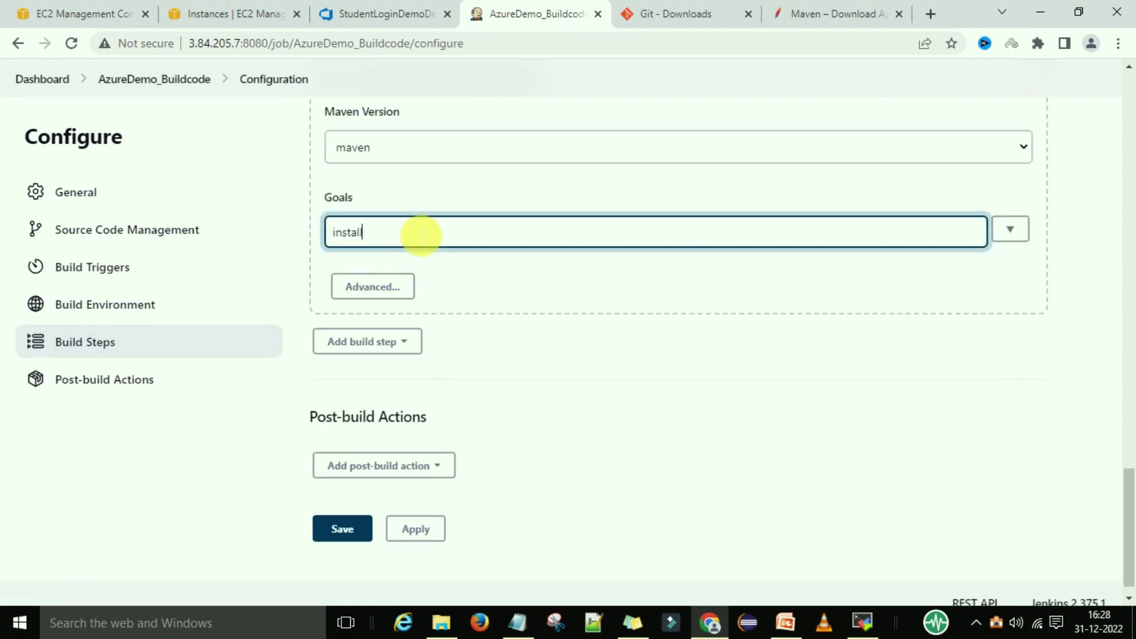
pyautogui.click(505, 282)
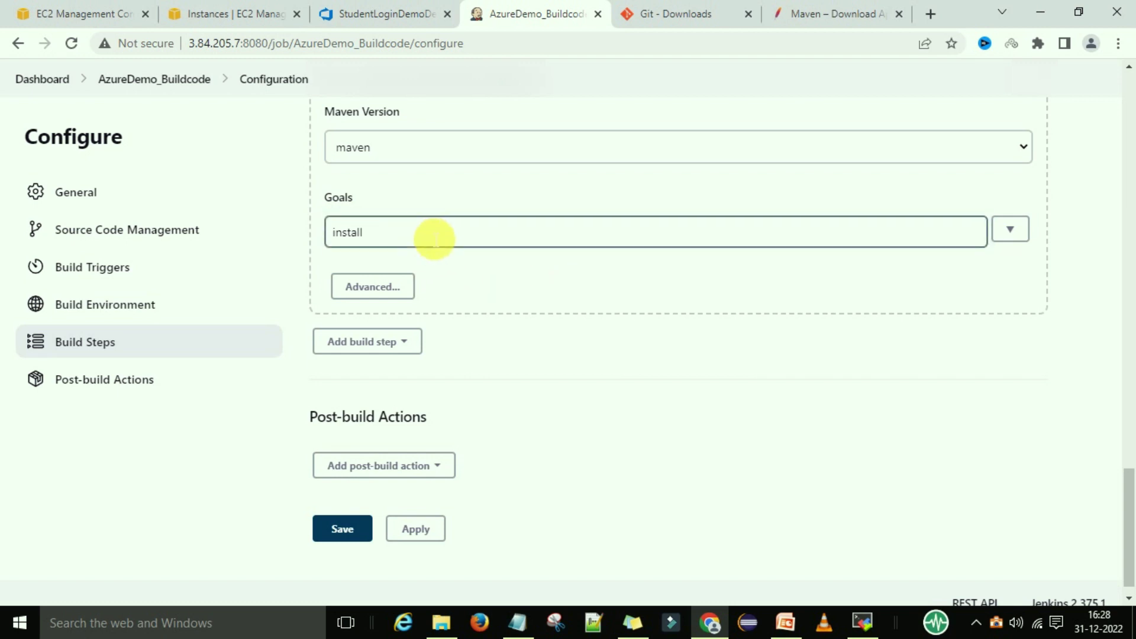
pyautogui.click(541, 285)
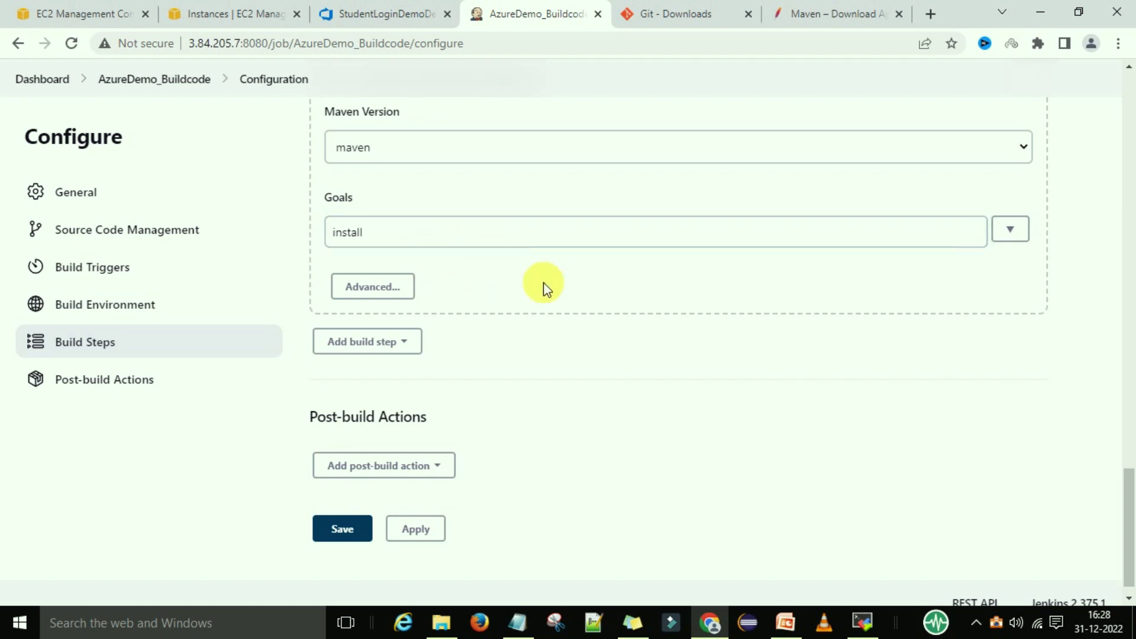
pyautogui.scroll(-1, 543, 288)
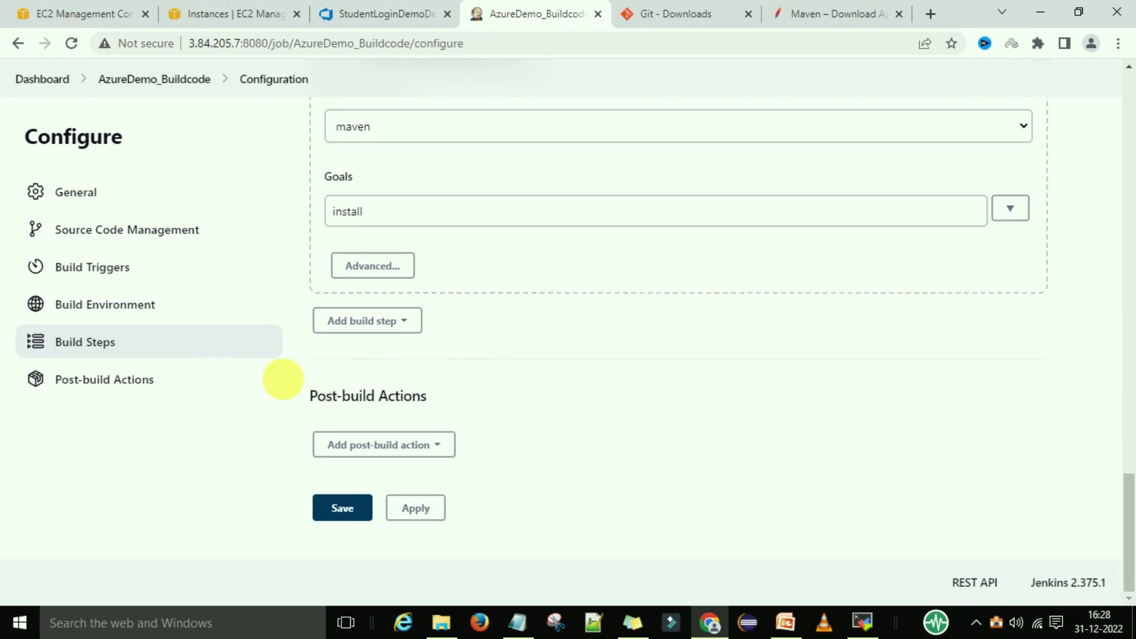
pyautogui.click(417, 513)
pyautogui.click(340, 510)
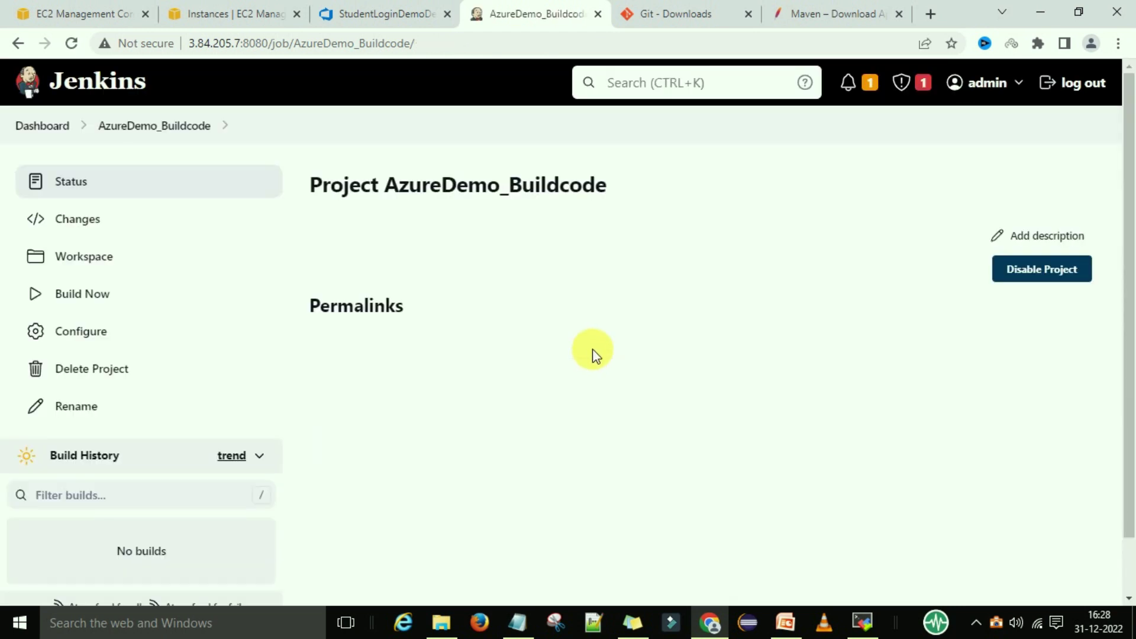
# Step: Start a build of AzureDemo_Buildcode and open the running build's console output
pyautogui.click(76, 293)
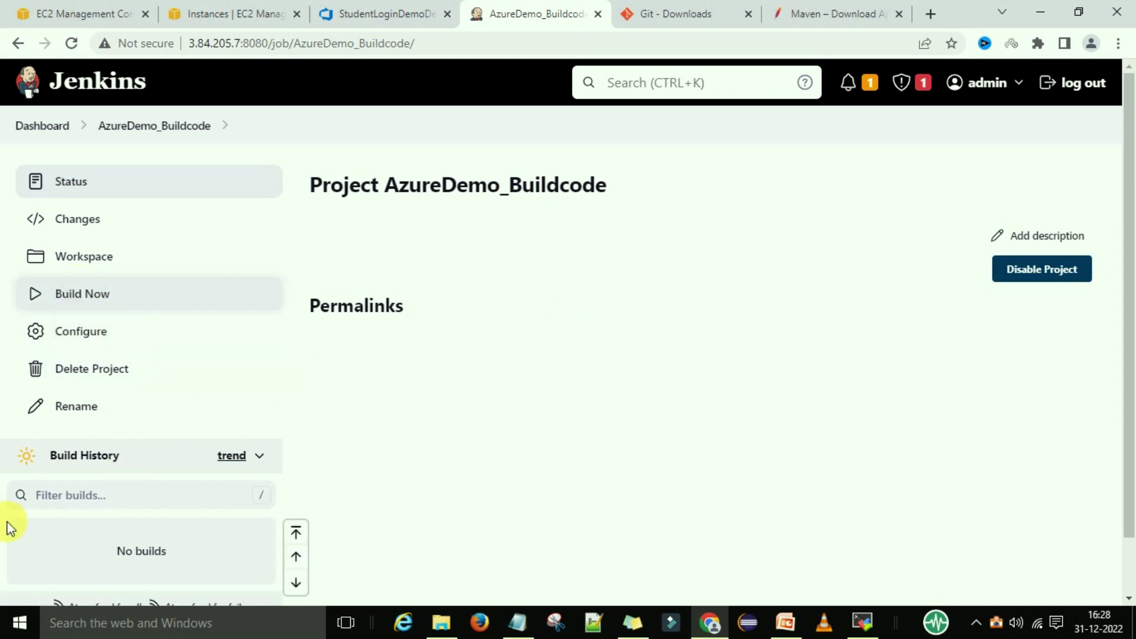
pyautogui.scroll(-2, 35, 473)
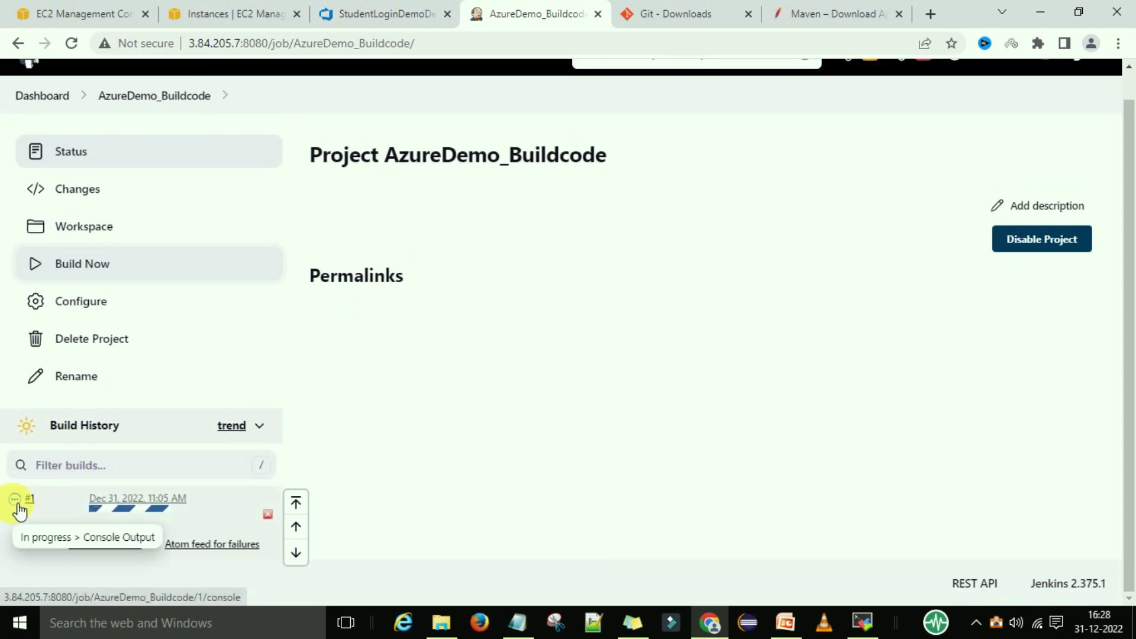
pyautogui.click(18, 505)
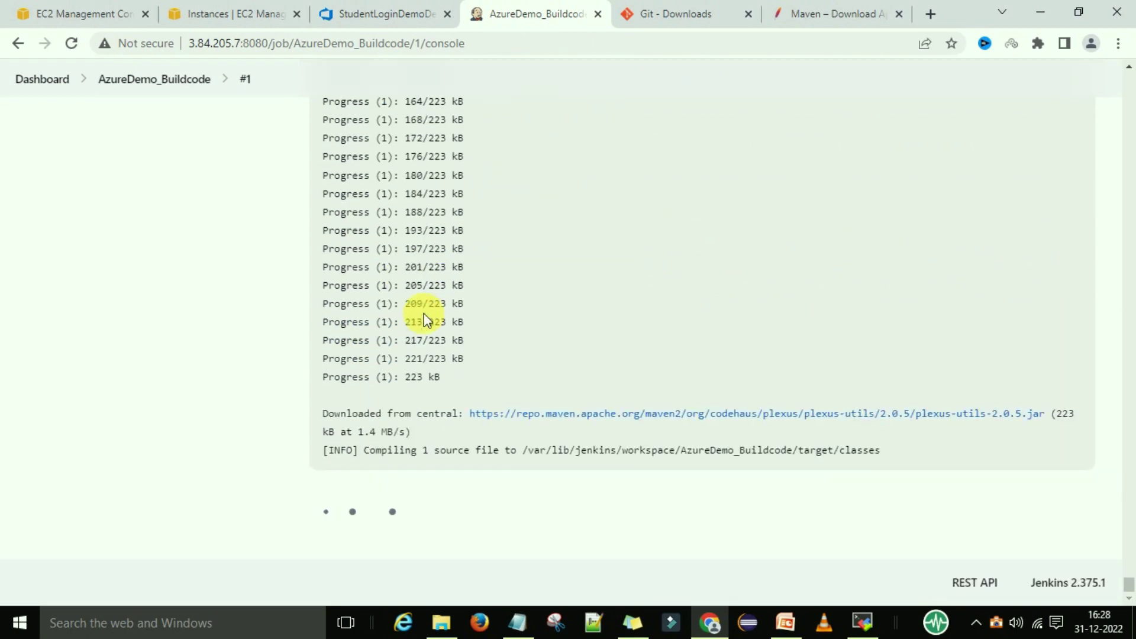
# Step: Switch to the StudentLoginDemoDevOps repository in Azure DevOps and examine the Maven plugins defined in pom.xml
pyautogui.click(367, 12)
pyautogui.click(260, 349)
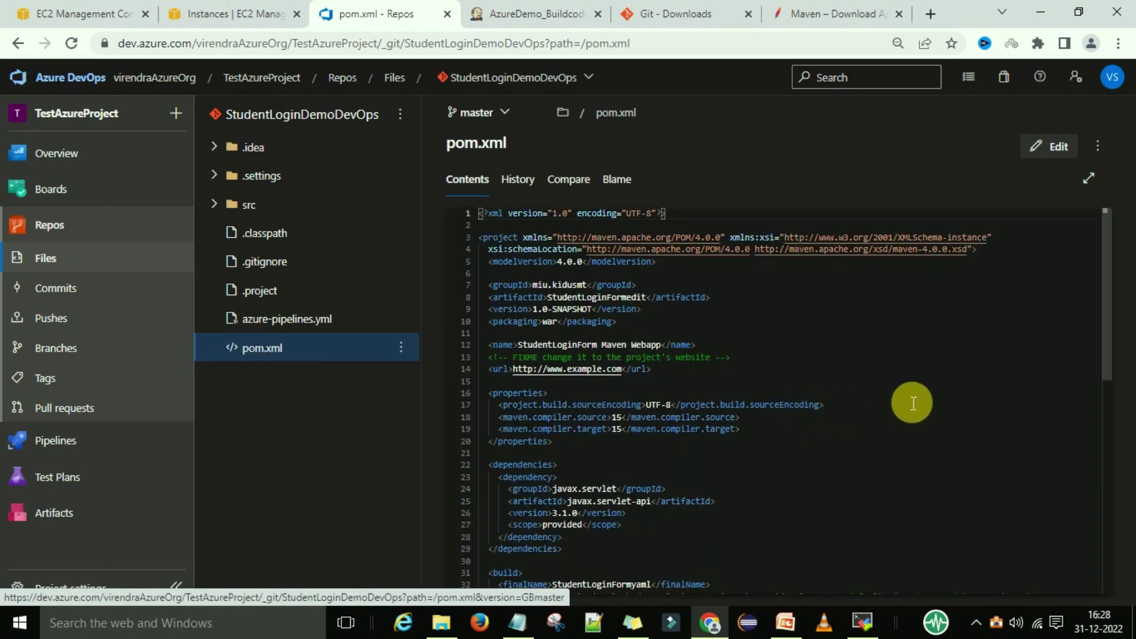
pyautogui.scroll(-2, 907, 401)
pyautogui.scroll(-7, 912, 403)
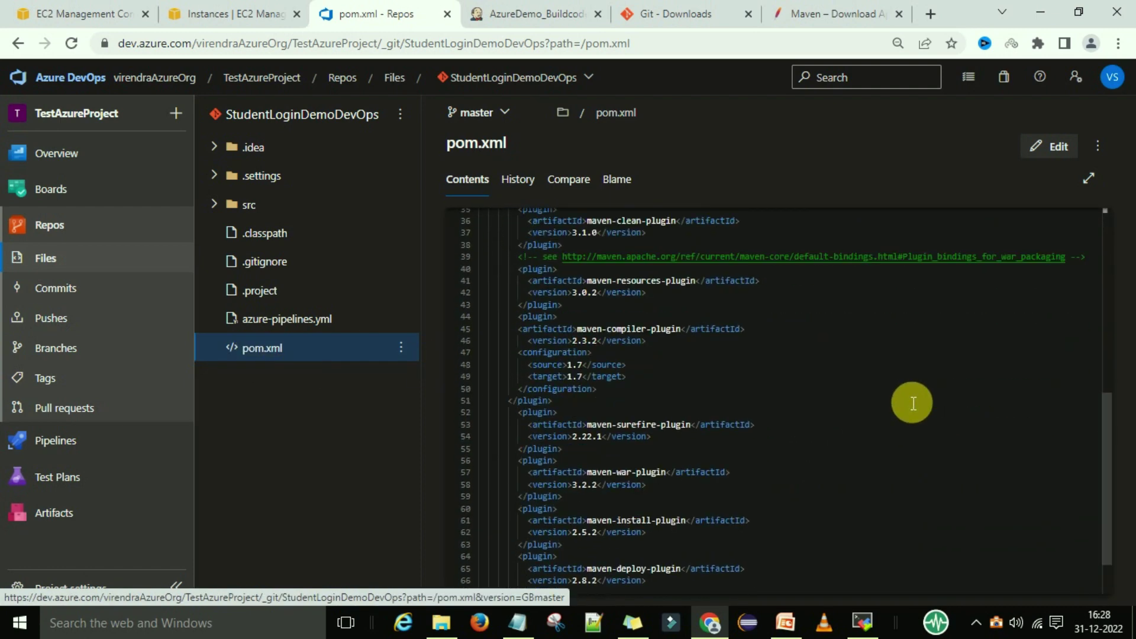
# Step: Return to the Jenkins console output, examine the end of the build log, and highlight the workspace path of the StudentLoginFormyaml.war file
pyautogui.click(509, 13)
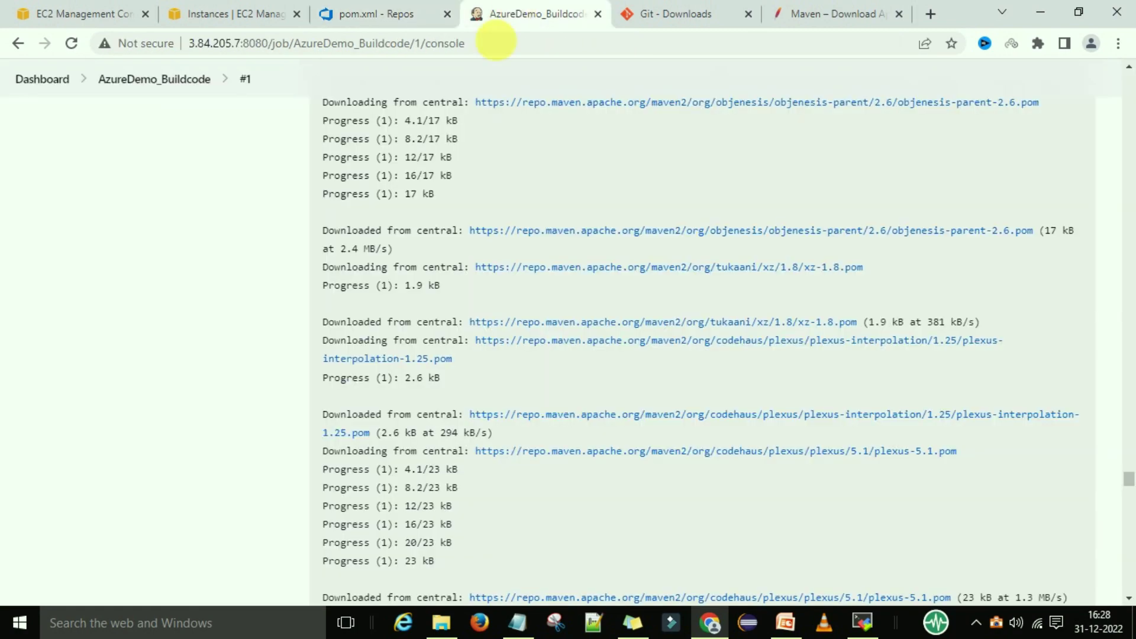
pyautogui.scroll(-20, 567, 379)
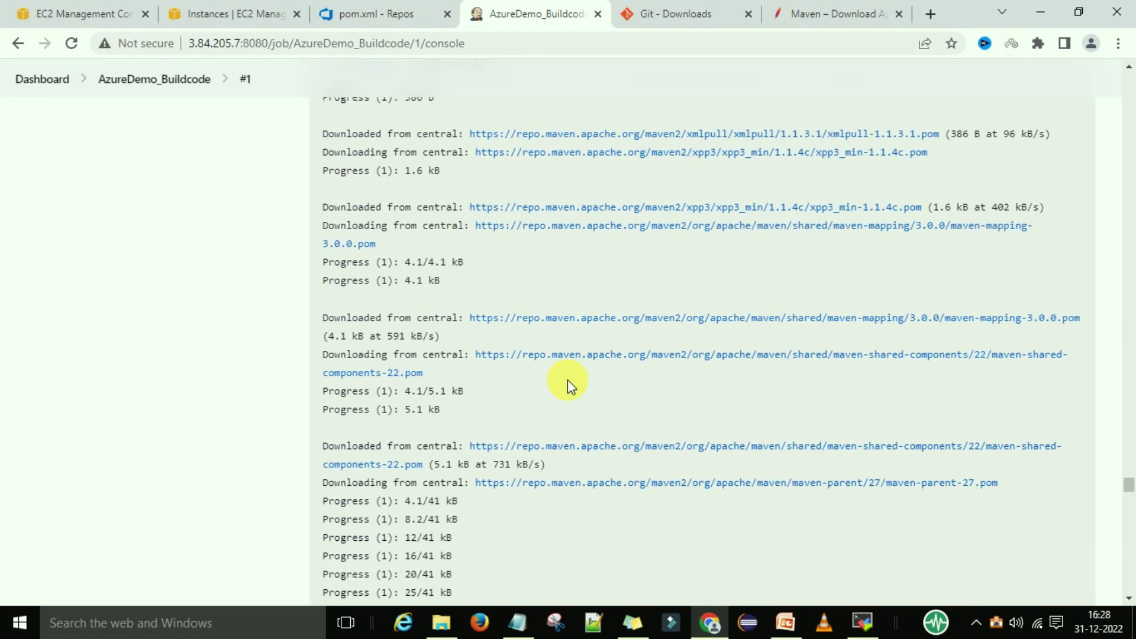
pyautogui.scroll(-20, 567, 378)
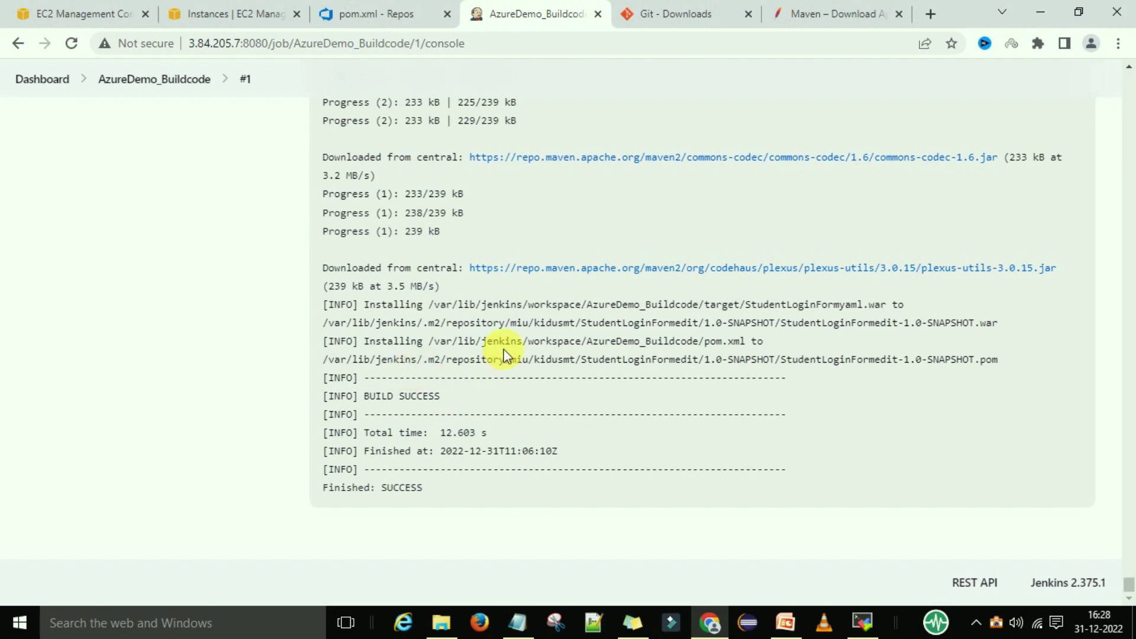
pyautogui.scroll(4, 542, 358)
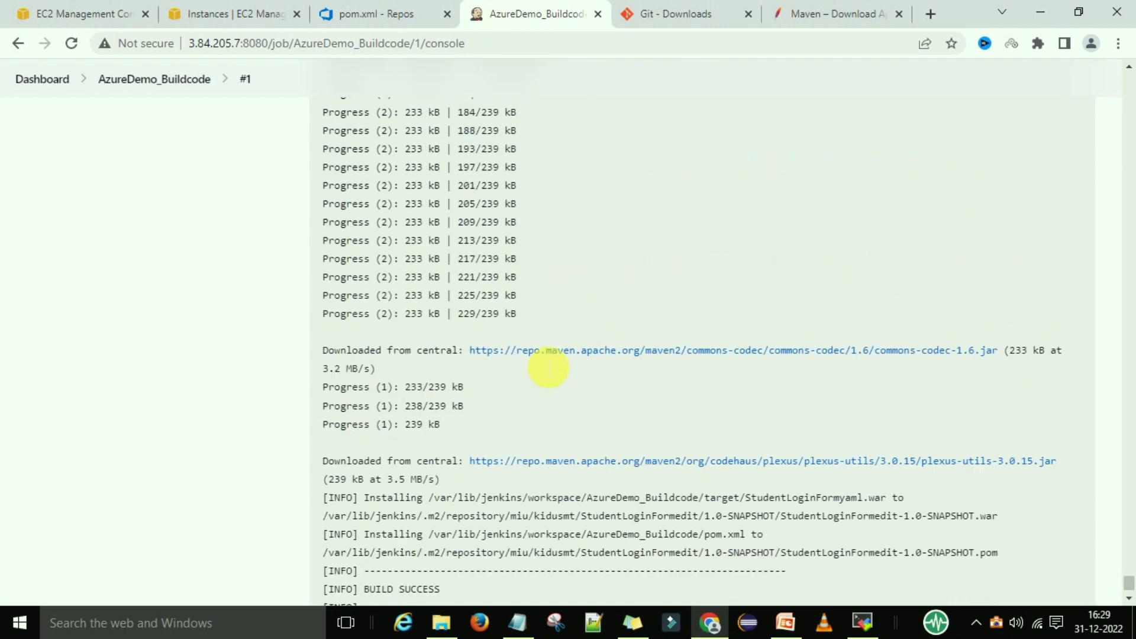
pyautogui.scroll(-5, 540, 363)
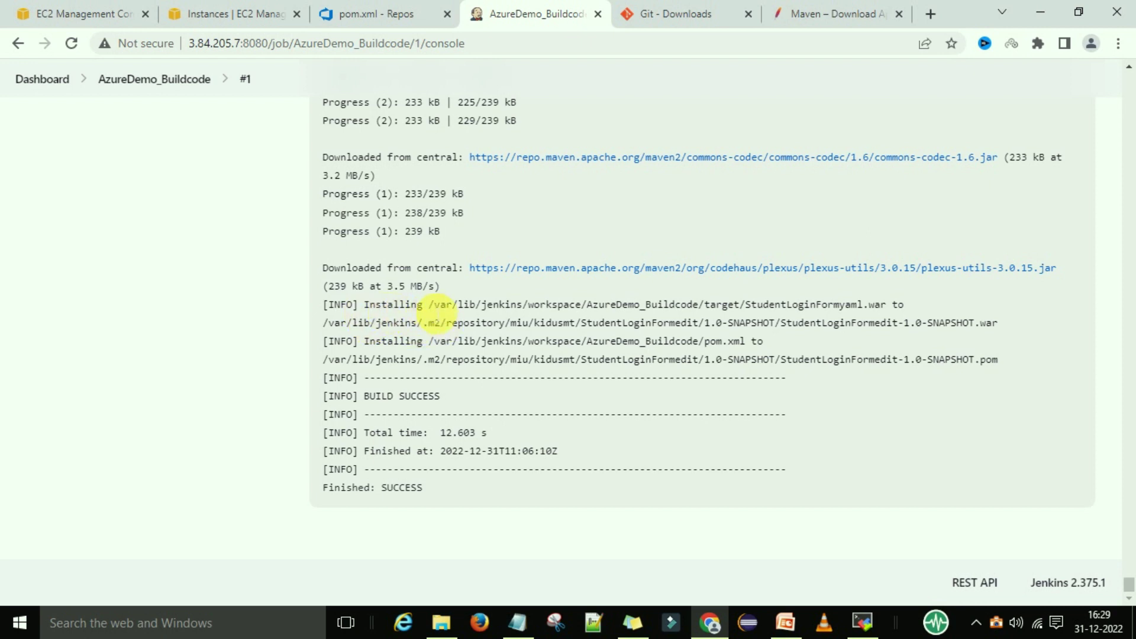
pyautogui.moveTo(429, 304); pyautogui.dragTo(895, 305)
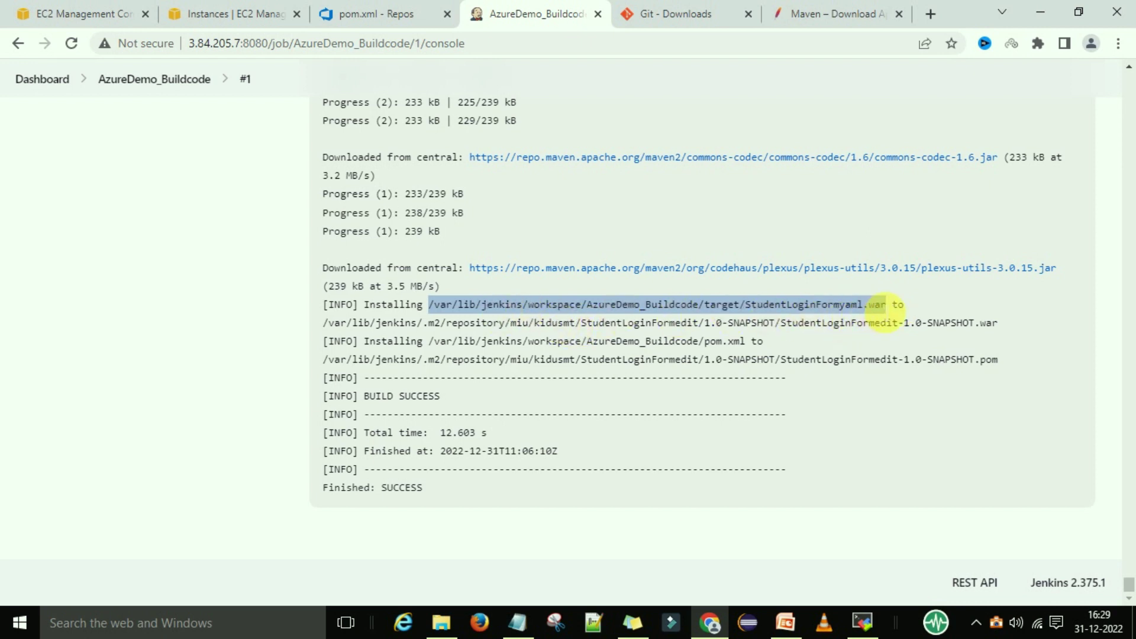
# Step: Copy the path /var/lib/jenkins/workspace/AzureDemo_Buildcode/target from the Jenkins console output and switch to the MobaXterm terminal
pyautogui.click(882, 308)
pyautogui.moveTo(741, 305); pyautogui.dragTo(436, 307)
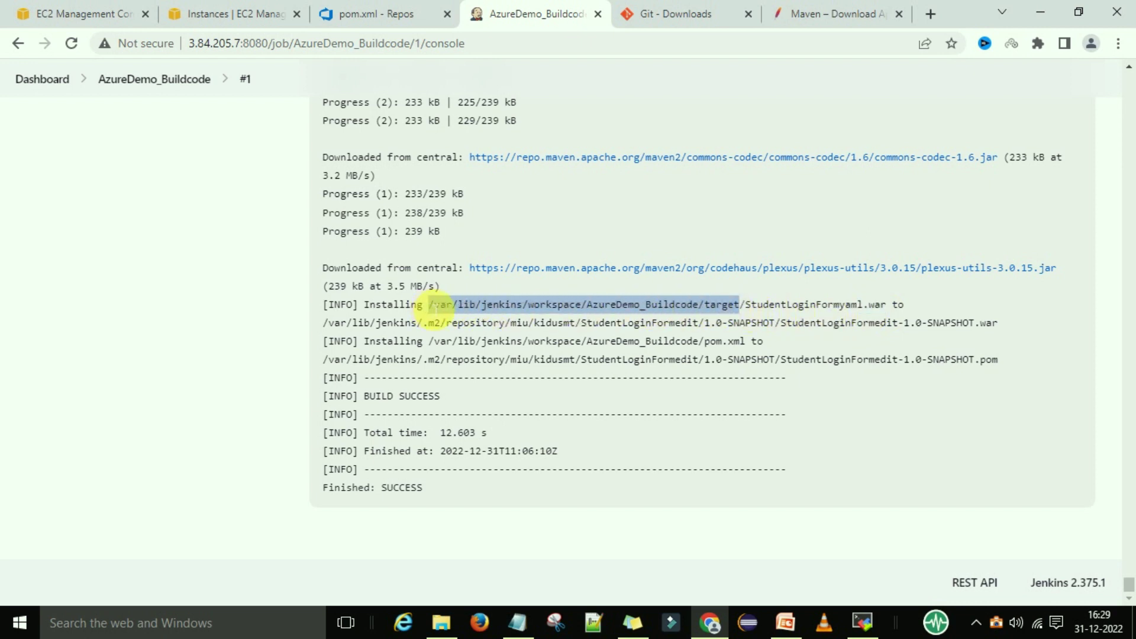
pyautogui.click(865, 622)
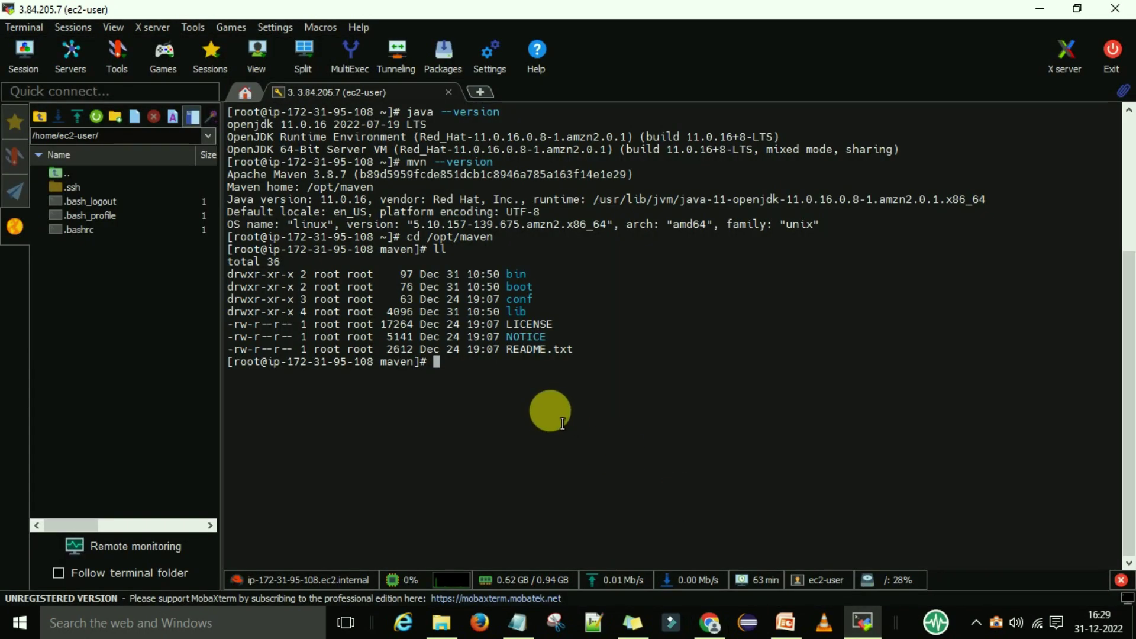
# Step: Clear the terminal, start a fresh root login shell with sudo su -, and clear the screen again
pyautogui.write('clear')
pyautogui.press('Return')
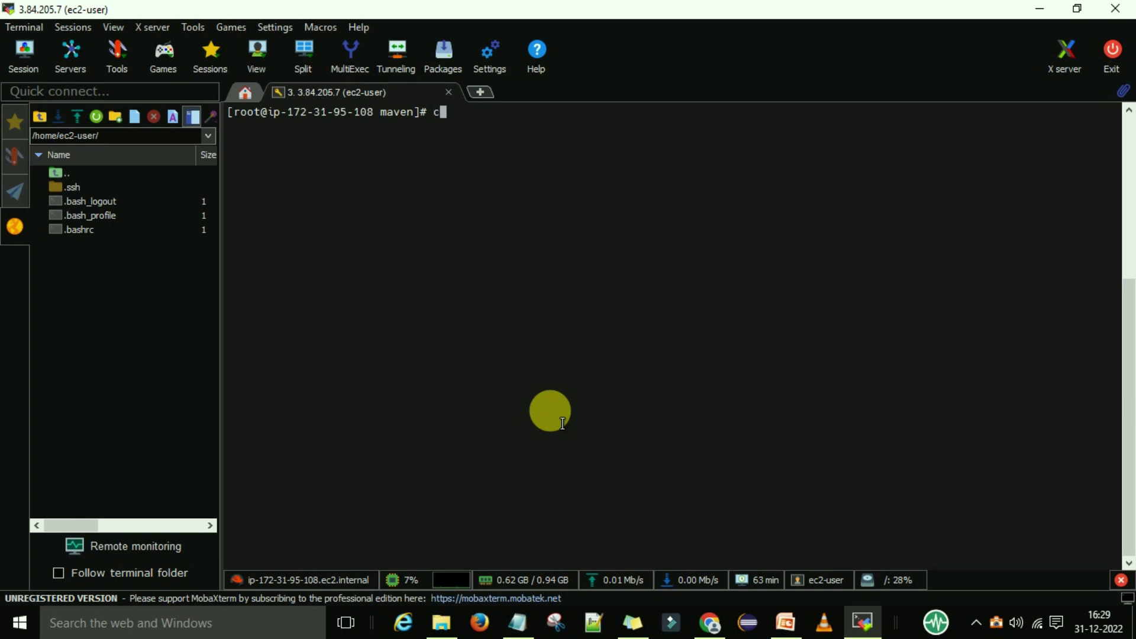
pyautogui.write('sudo su -')
pyautogui.press('Return')
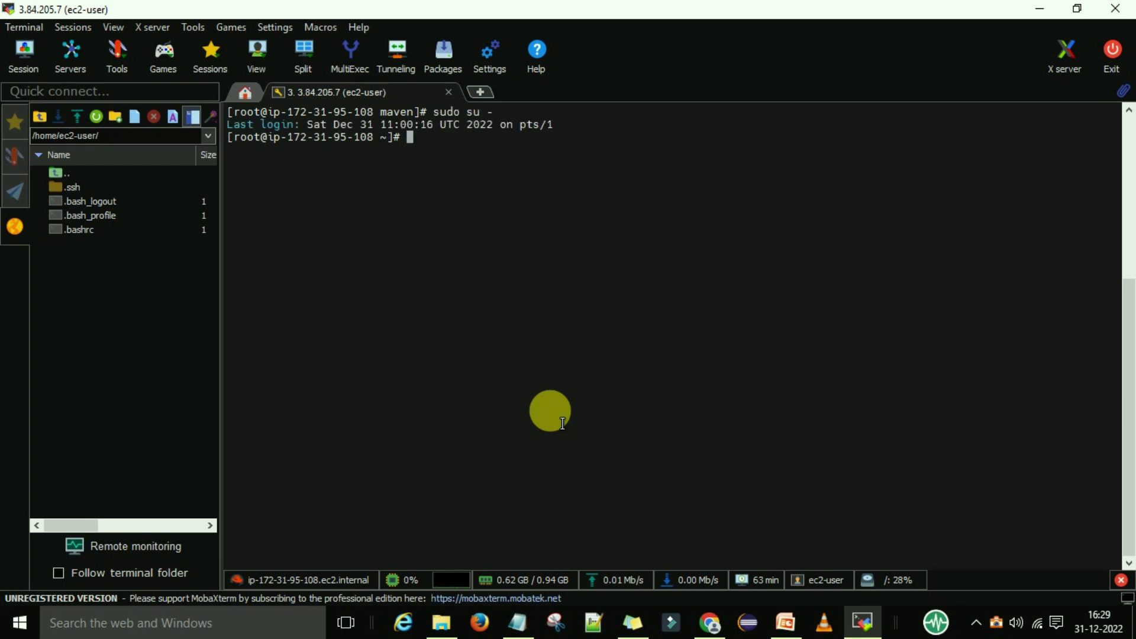
pyautogui.write('clear')
pyautogui.press('Return')
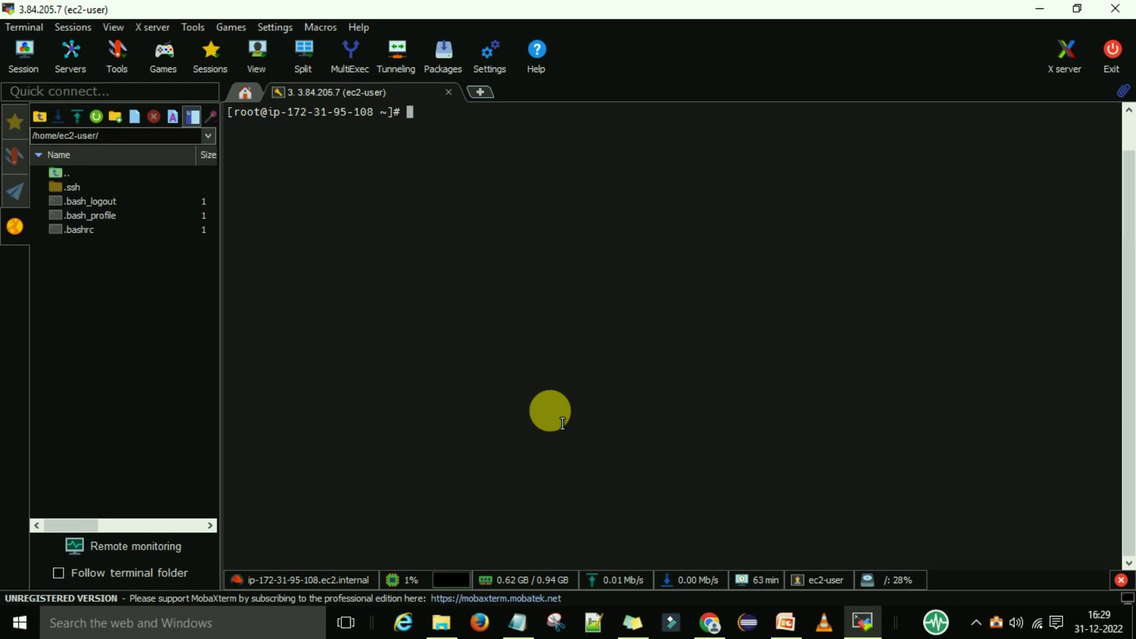
# Step: Change to the copied directory /var/lib/jenkins/workspace/AzureDemo_Buildcode/target and list its contents with ll
pyautogui.write('cd')
pyautogui.rightClick(665, 396)
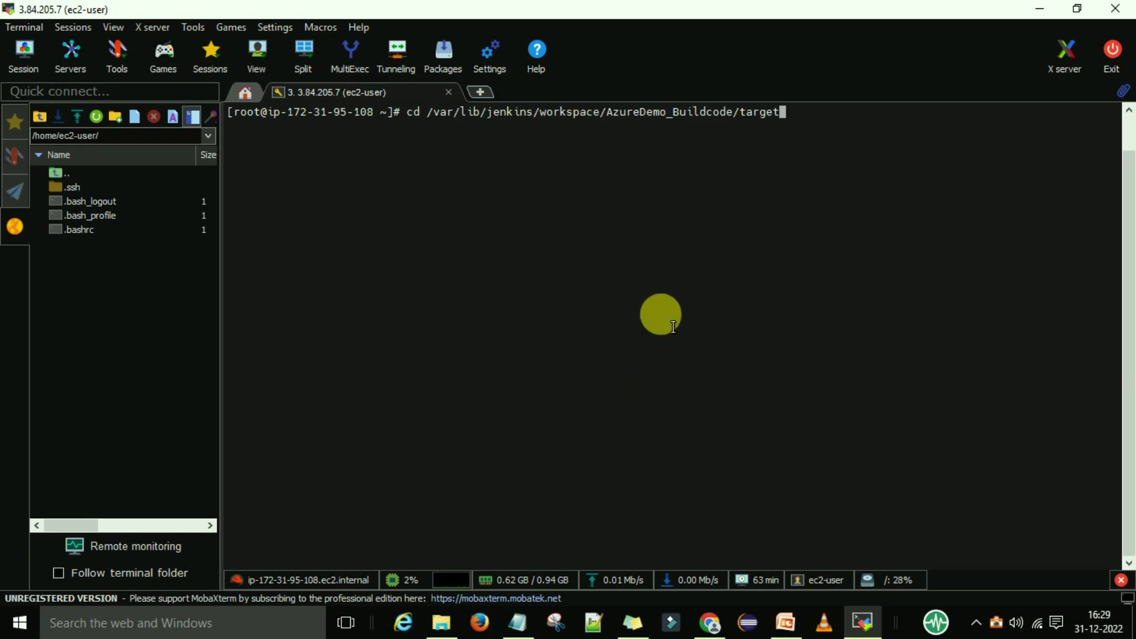
pyautogui.press('Return')
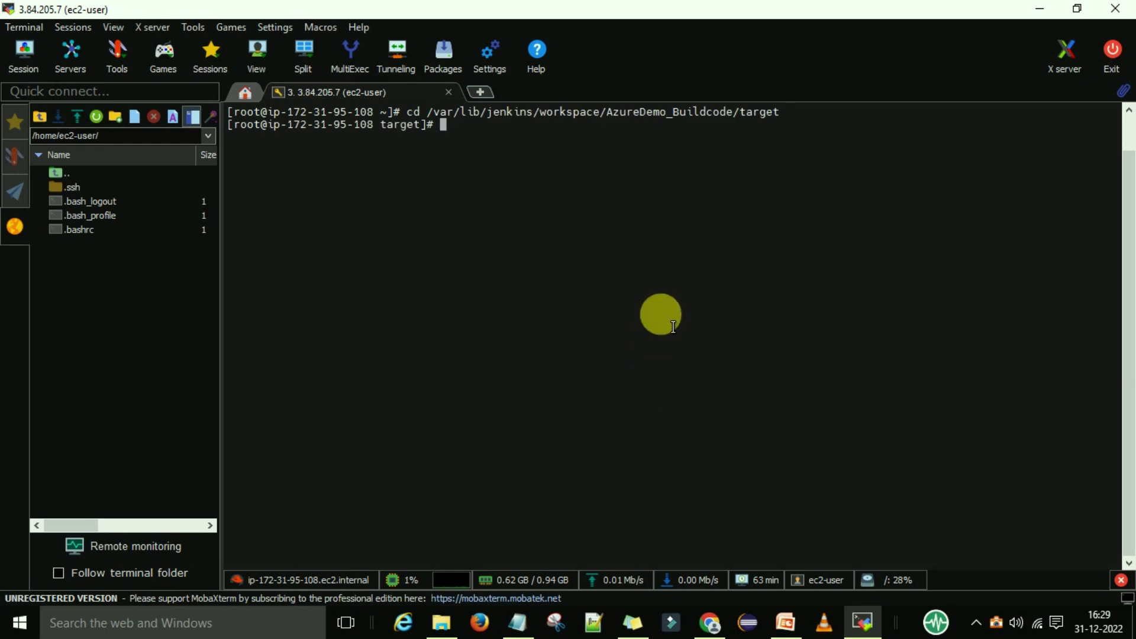
pyautogui.write('ll')
pyautogui.press('Return')
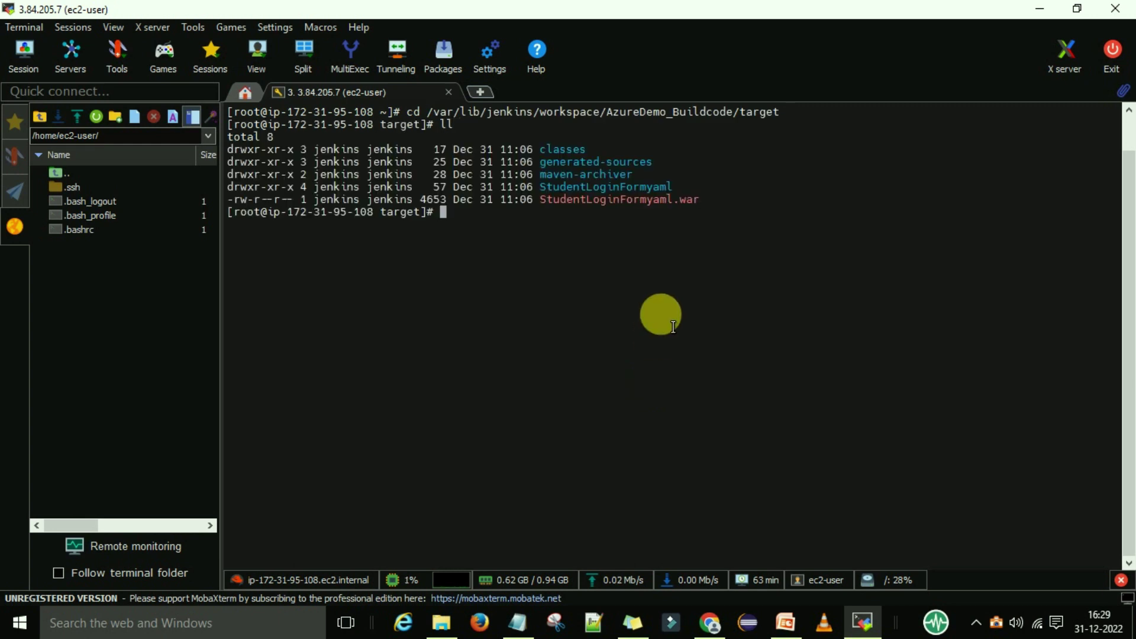
# Step: Highlight the StudentLoginFormyaml.war file and the StudentLoginFormyaml folder in the listing to examine the build output
pyautogui.doubleClick(630, 200)
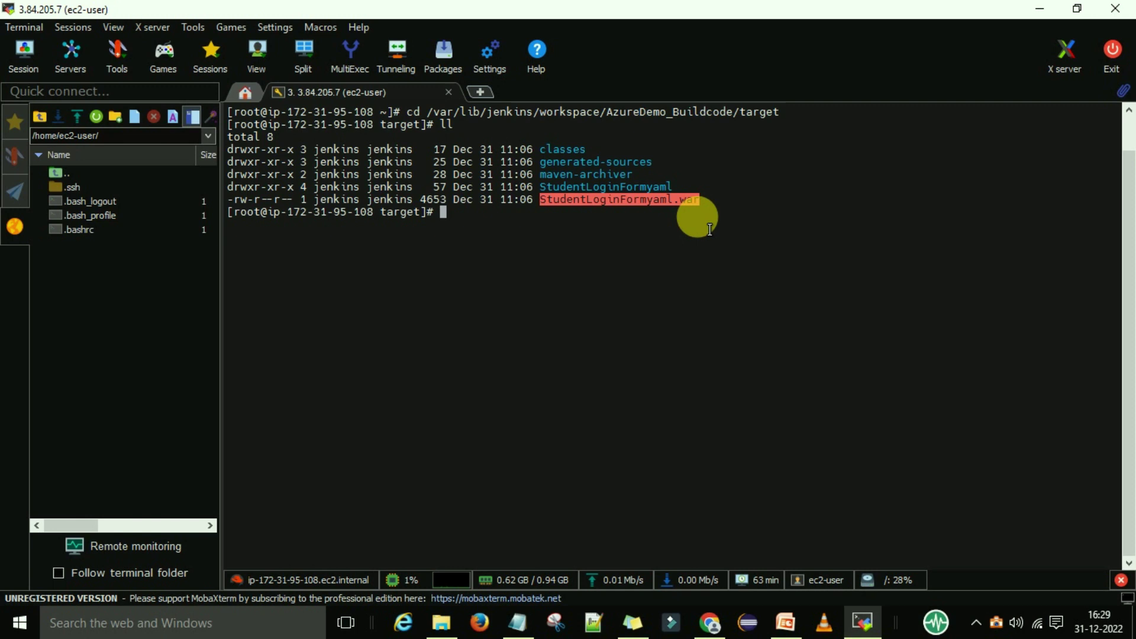
pyautogui.doubleClick(589, 186)
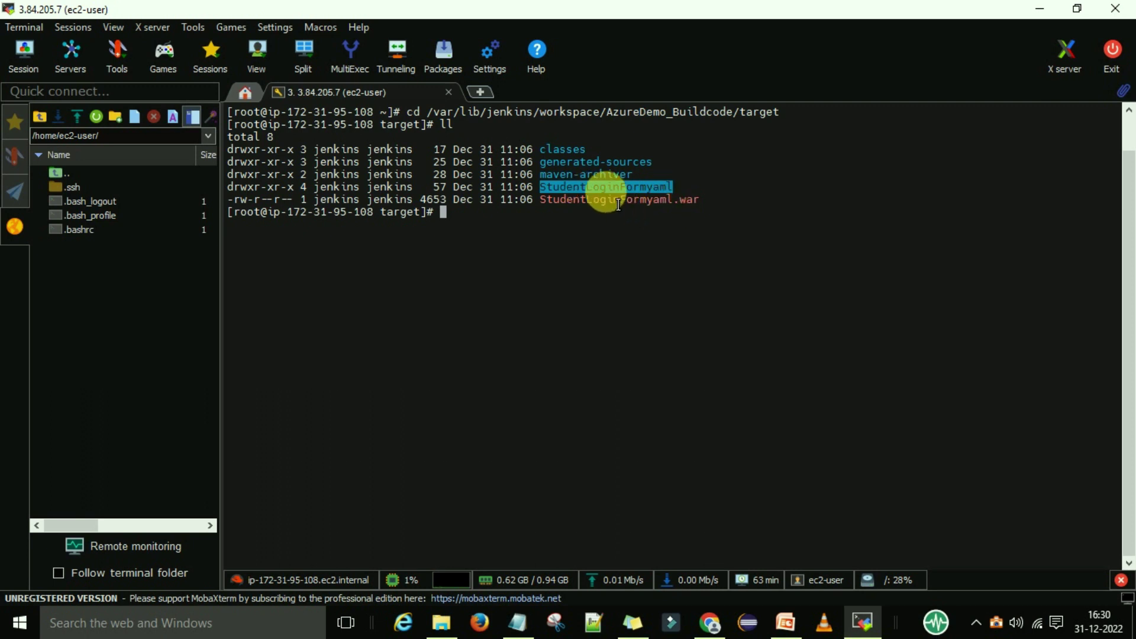
pyautogui.click(590, 184)
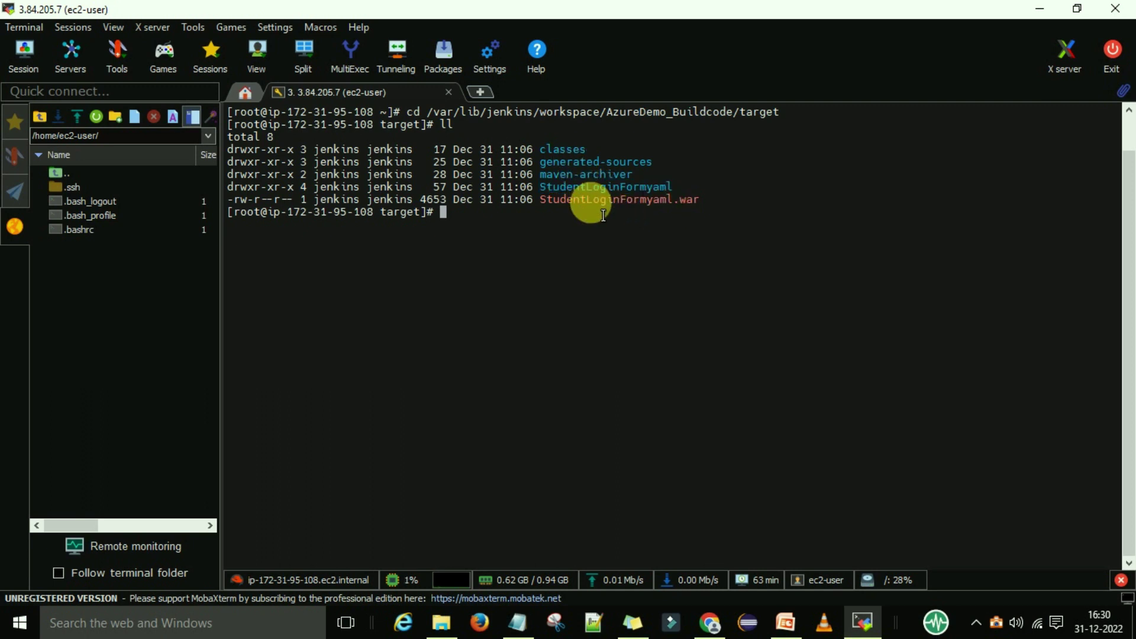